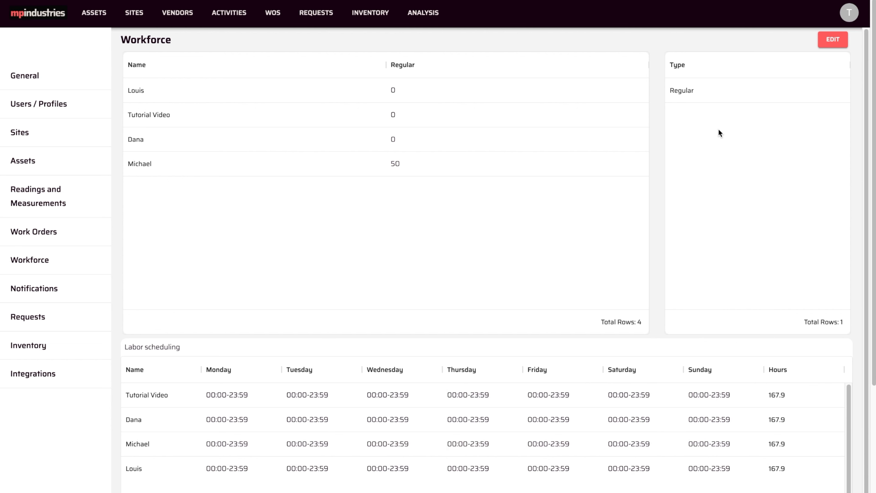
# - Enter edit mode for the workforce settings and add a labor cost type named Extra
pyautogui.click(706, 57)
pyautogui.click(838, 41)
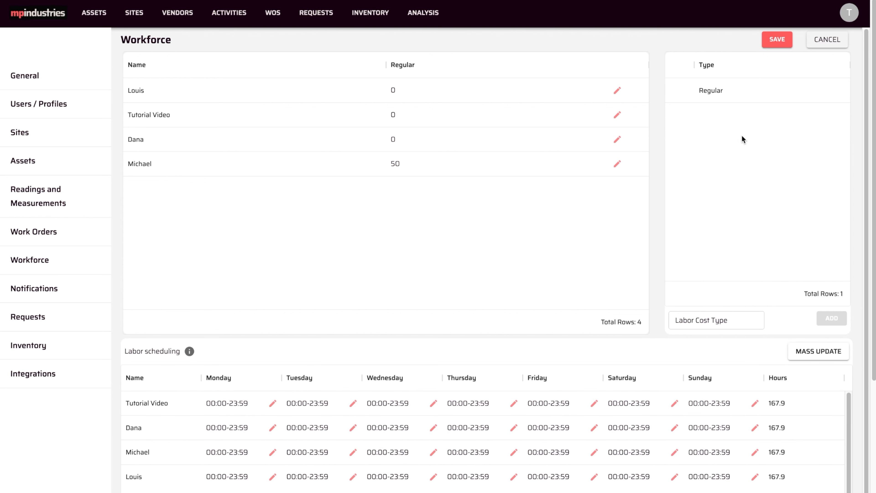
pyautogui.click(719, 317)
pyautogui.write('Extra')
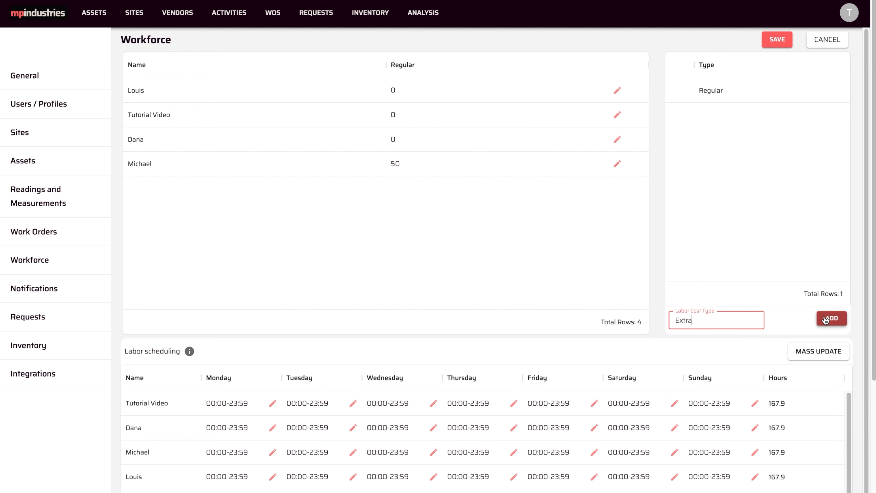
pyautogui.click(826, 319)
# - Add a second labor cost type named Weekend
pyautogui.click(721, 319)
pyautogui.write('Wee')
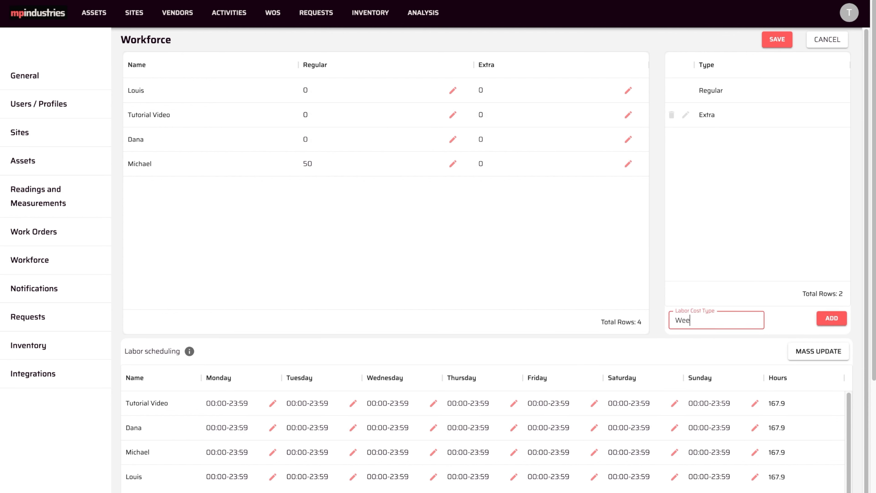
pyautogui.click(821, 323)
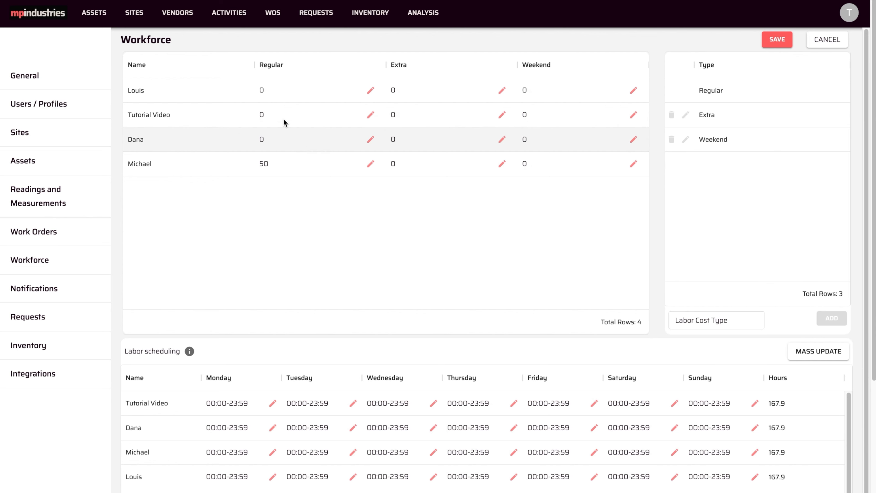
# - Set the Regular rates of the first three workers to 100, 200 and 100
pyautogui.doubleClick(276, 90)
pyautogui.write('100')
pyautogui.doubleClick(270, 115)
pyautogui.write('200')
pyautogui.doubleClick(267, 141)
pyautogui.write('100')
# - Set the Extra rates of the four workers to 150, 300, 150 and 100
pyautogui.doubleClick(408, 91)
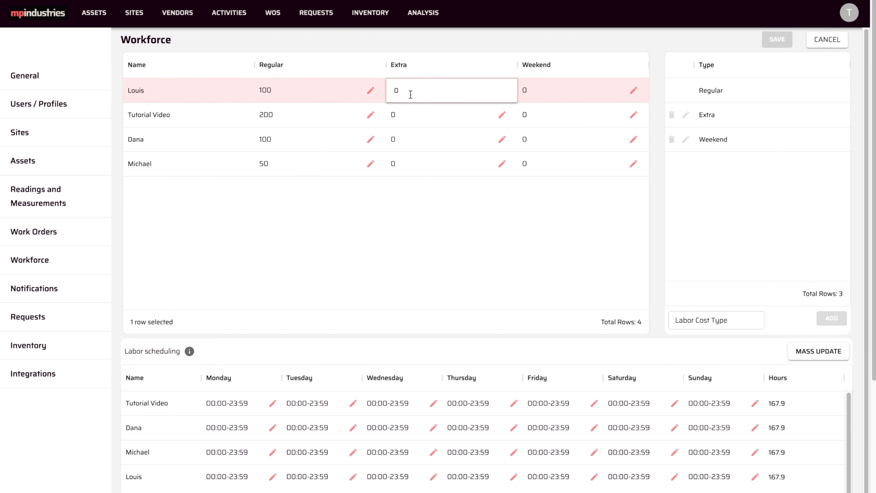
pyautogui.write('150')
pyautogui.doubleClick(397, 115)
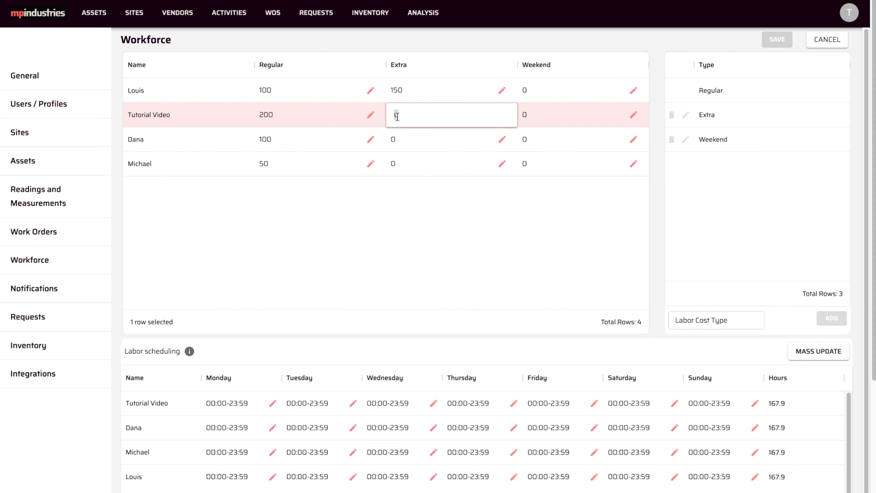
pyautogui.write('300')
pyautogui.doubleClick(399, 139)
pyautogui.write('150')
pyautogui.doubleClick(404, 163)
pyautogui.write('100')
# - Set the Weekend rates of the four workers to 200, 400, 200 and 150
pyautogui.doubleClick(533, 89)
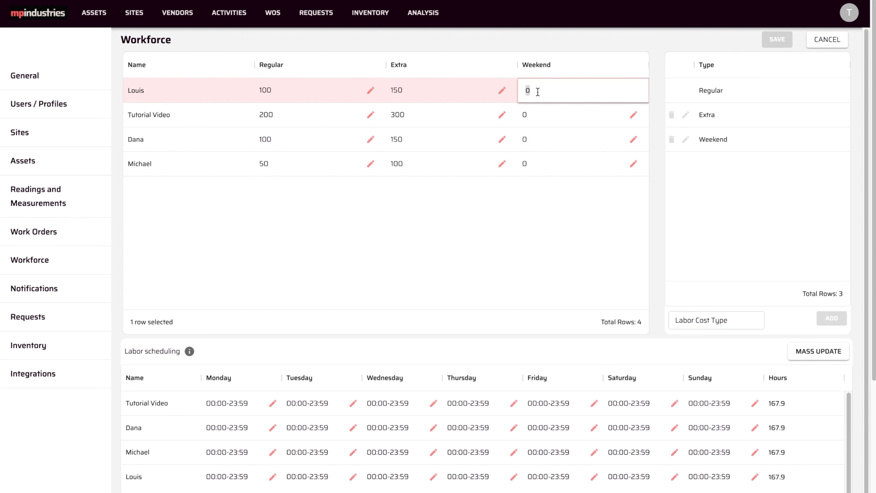
pyautogui.write('200')
pyautogui.doubleClick(528, 115)
pyautogui.write('400')
pyautogui.doubleClick(524, 139)
pyautogui.write('200')
pyautogui.doubleClick(528, 163)
pyautogui.write('150')
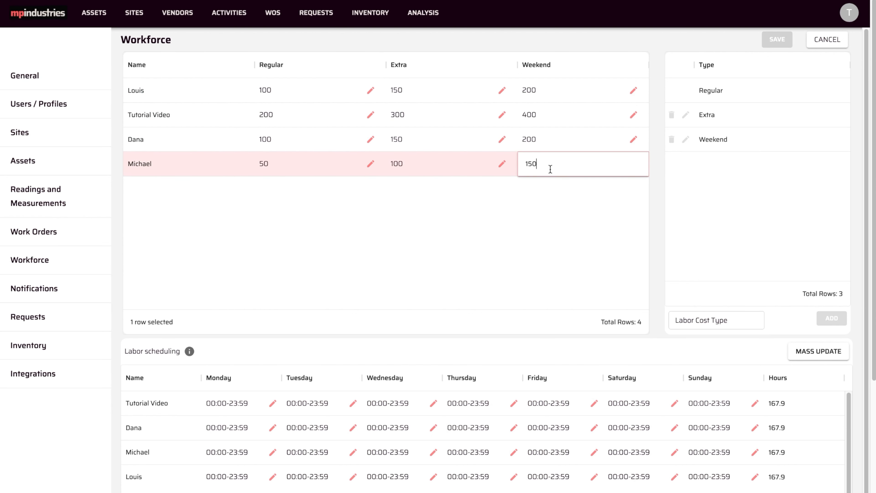
pyautogui.click(599, 223)
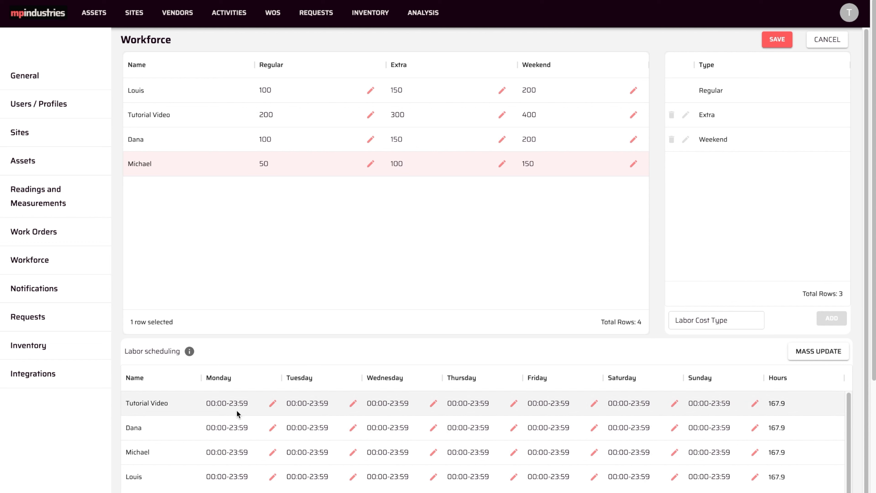
pyautogui.click(272, 404)
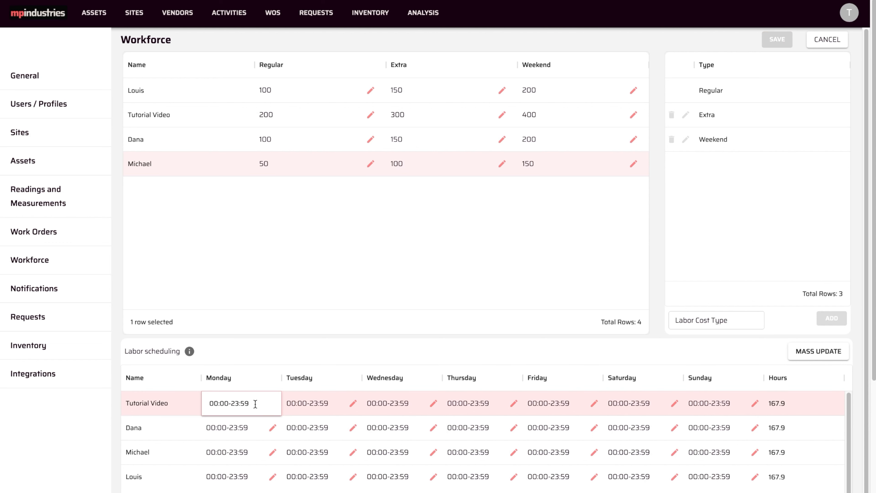
pyautogui.click(318, 403)
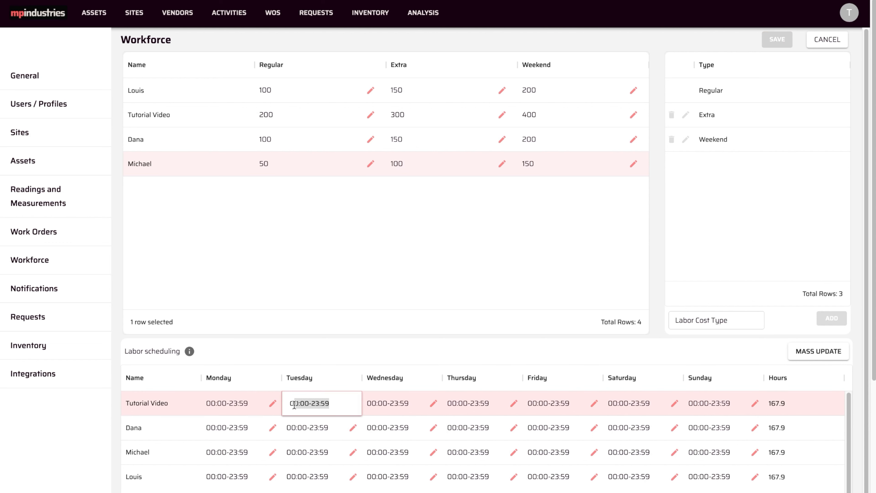
pyautogui.click(351, 400)
# - Mass update all users' Monday to Friday schedule to 09:00-13:00,14:00-18:00
pyautogui.click(810, 358)
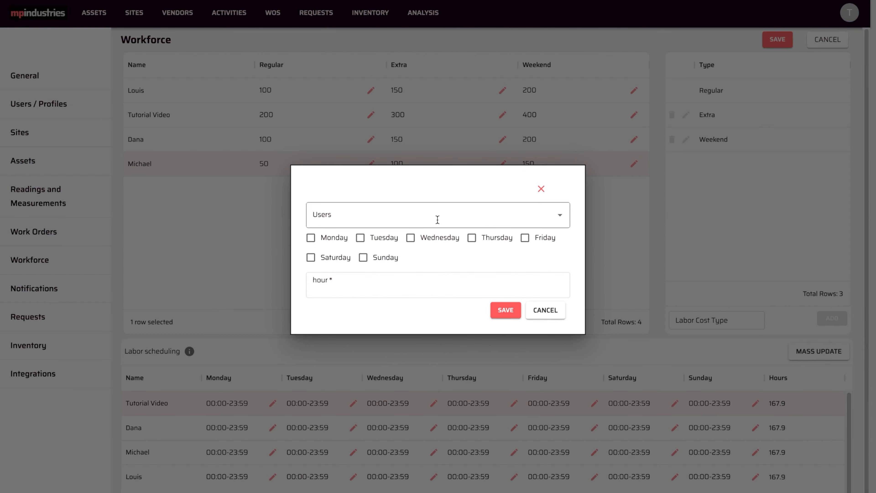
pyautogui.click(310, 238)
pyautogui.click(360, 238)
pyautogui.click(449, 240)
pyautogui.click(472, 238)
pyautogui.click(525, 238)
pyautogui.click(366, 289)
pyautogui.write('09:00-13:')
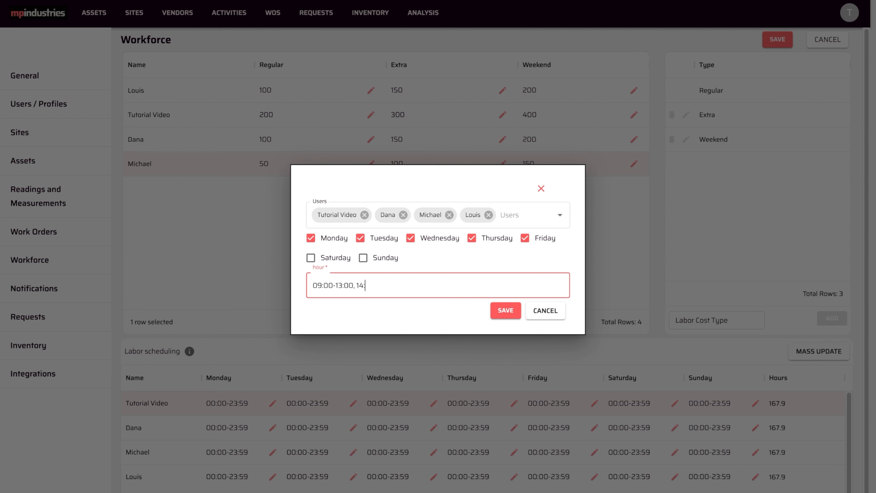
pyautogui.write('00')
pyautogui.click(505, 309)
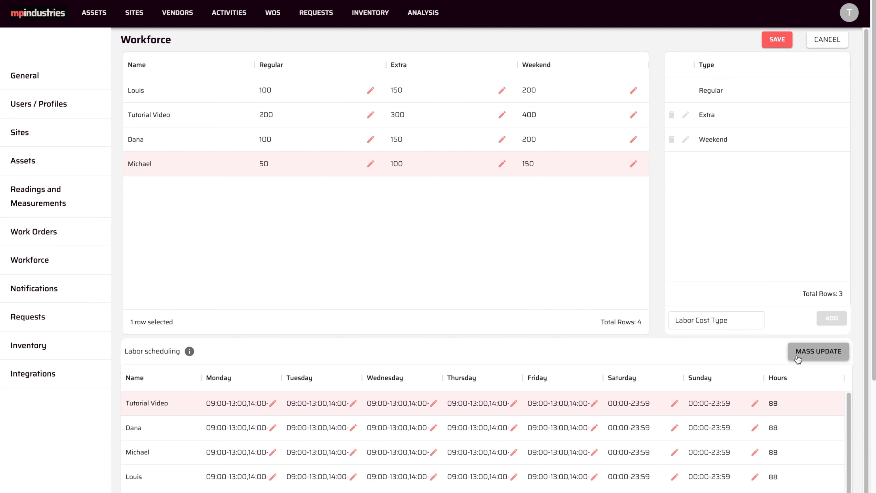
# - Mass update all users' Saturday and Sunday schedule to 0 to disable weekends
pyautogui.click(819, 350)
pyautogui.click(310, 257)
pyautogui.click(362, 258)
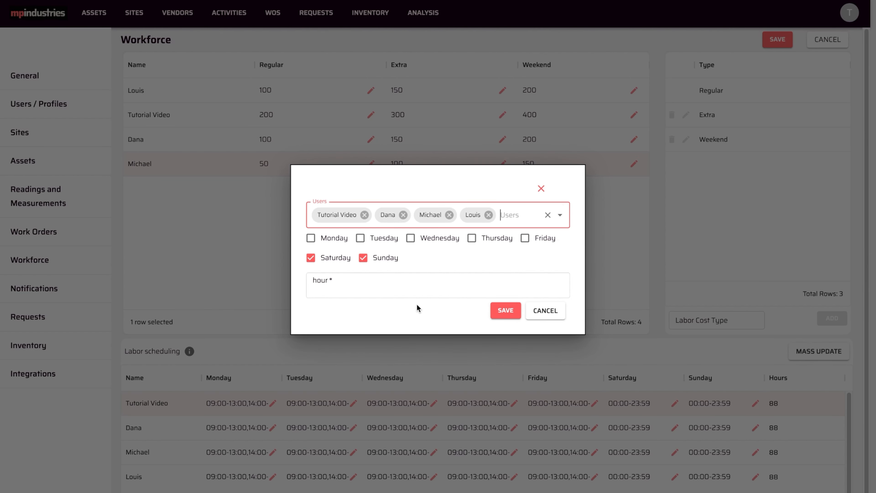
pyautogui.click(378, 285)
pyautogui.write('0')
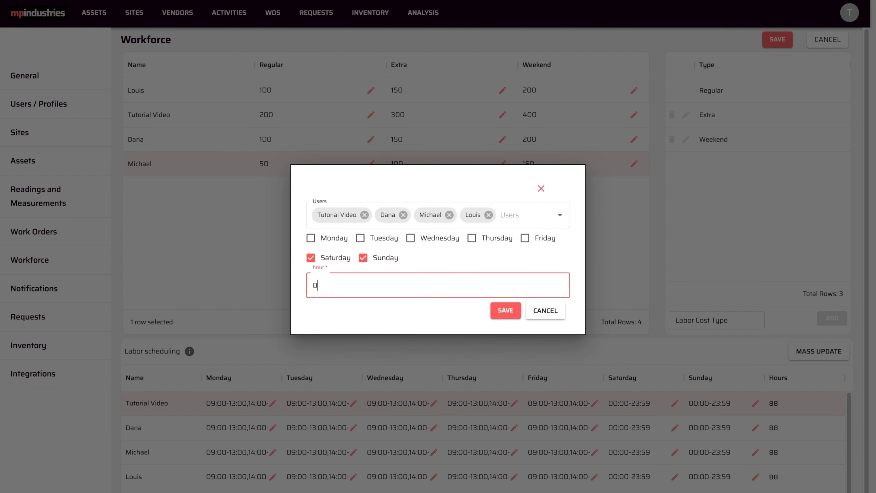
pyautogui.click(505, 310)
# - Review the labor scheduling format help and save the workforce settings
pyautogui.click(190, 352)
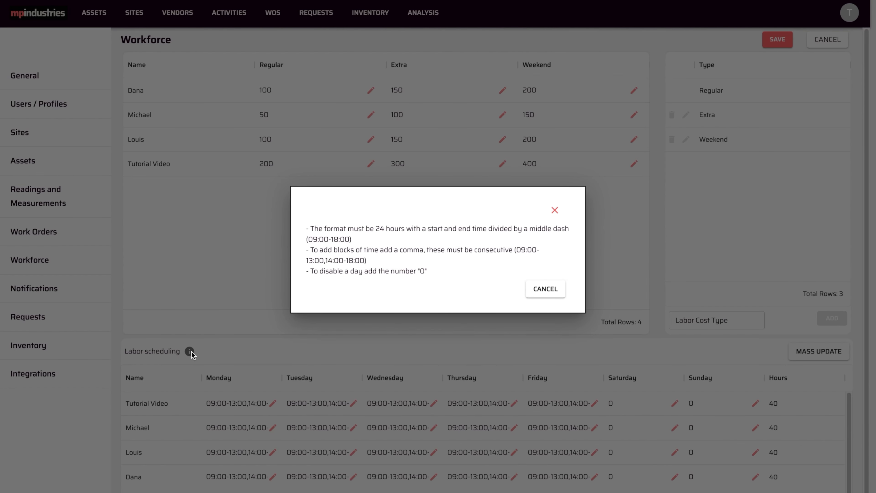
pyautogui.click(554, 211)
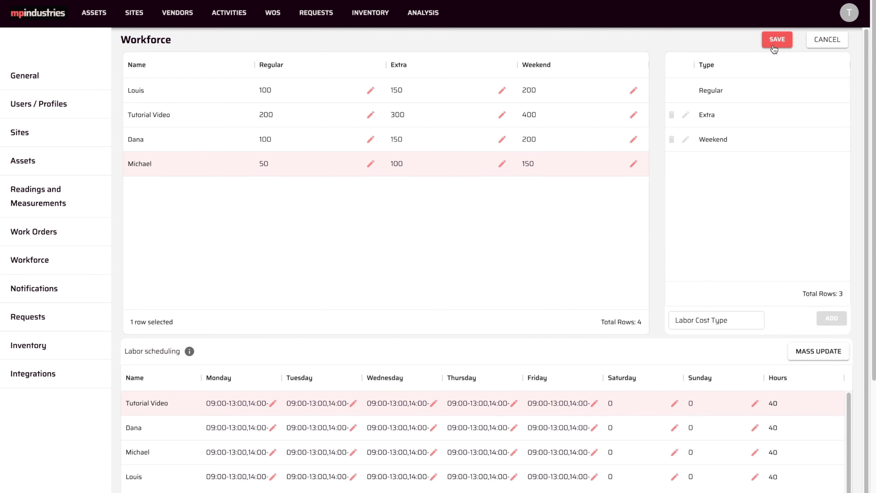
pyautogui.click(776, 40)
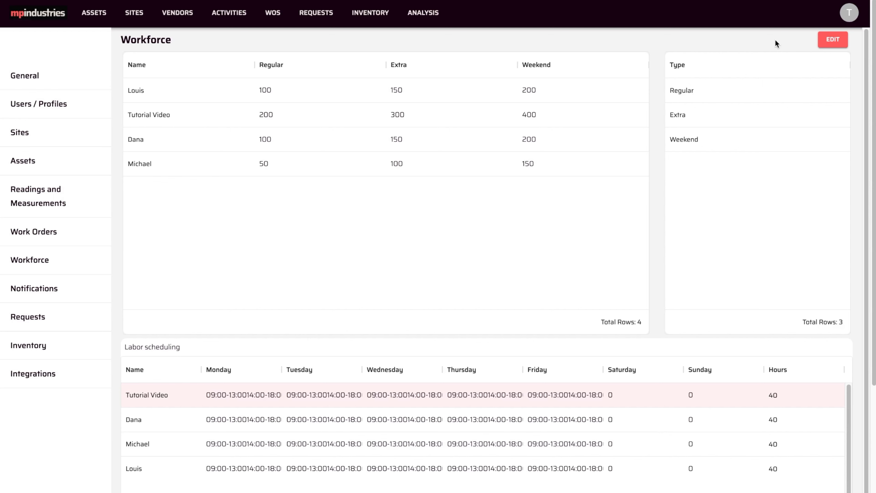
# - Open the work orders calendar in the per-user view
pyautogui.click(270, 17)
pyautogui.click(136, 50)
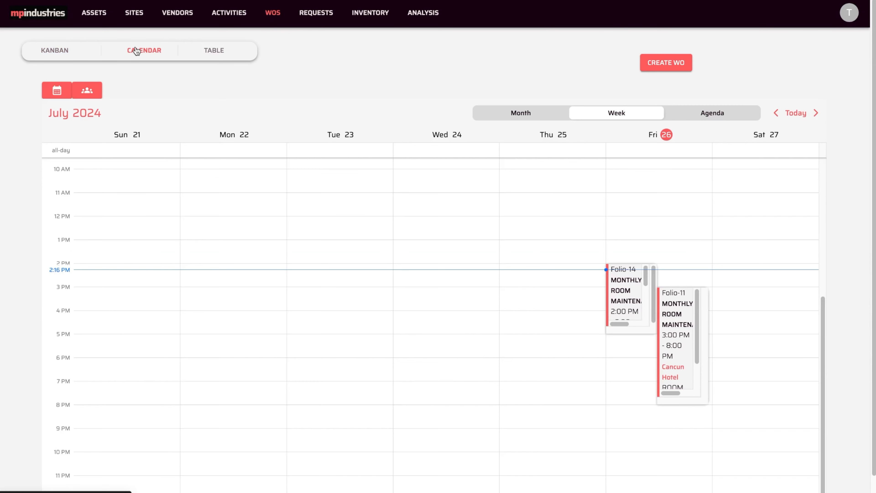
pyautogui.click(87, 90)
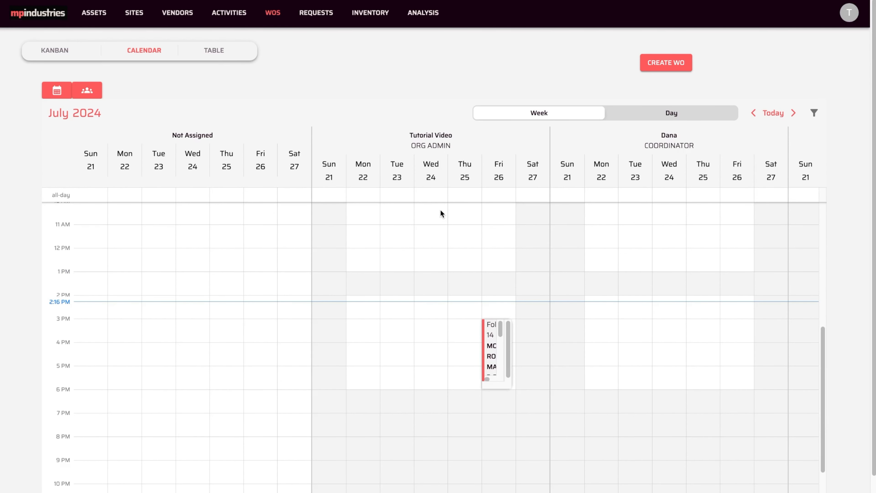
# - Drag the Folio-14 work order to start at about 2:15 PM on Friday
pyautogui.moveTo(492, 338)
pyautogui.moveTo(494, 337); pyautogui.dragTo(529, 338)
pyautogui.moveTo(494, 339); pyautogui.dragTo(496, 414)
pyautogui.moveTo(492, 362)
pyautogui.moveTo(490, 349); pyautogui.dragTo(491, 332)
pyautogui.moveTo(492, 332)
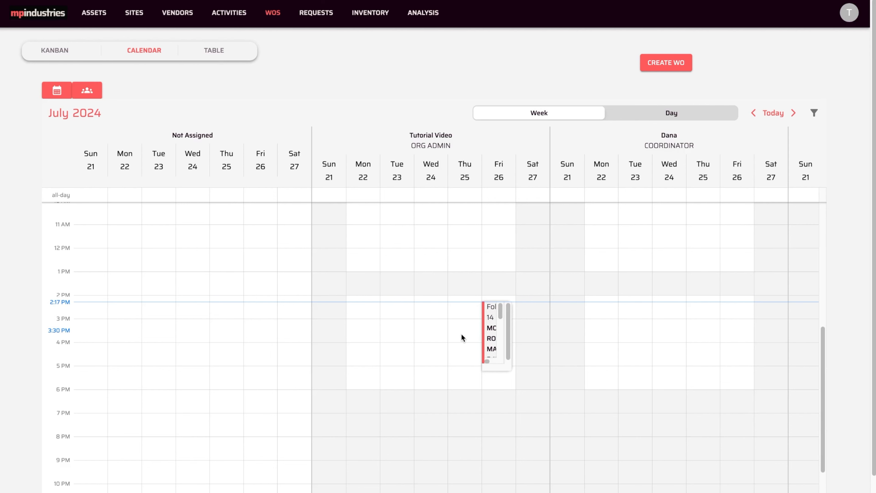
# - Open the Folio-14 work order, change its scheduled date to 07/27/2024, save and return to the calendar
pyautogui.click(493, 332)
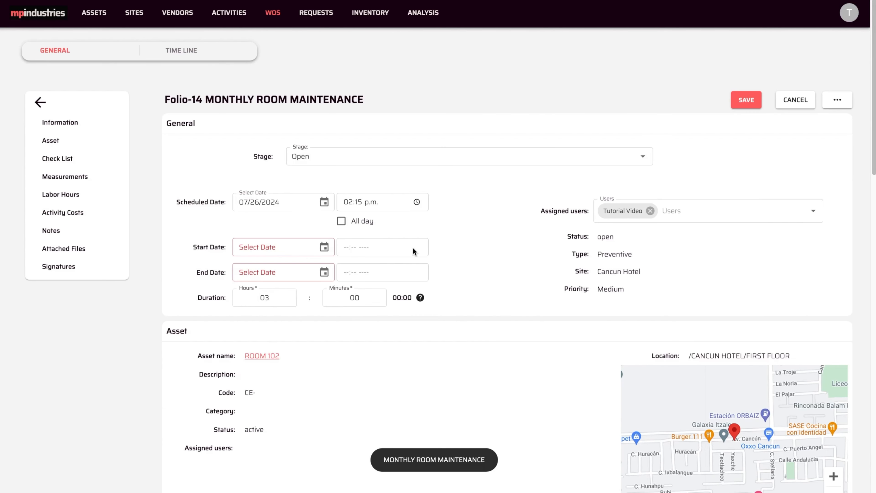
pyautogui.click(324, 202)
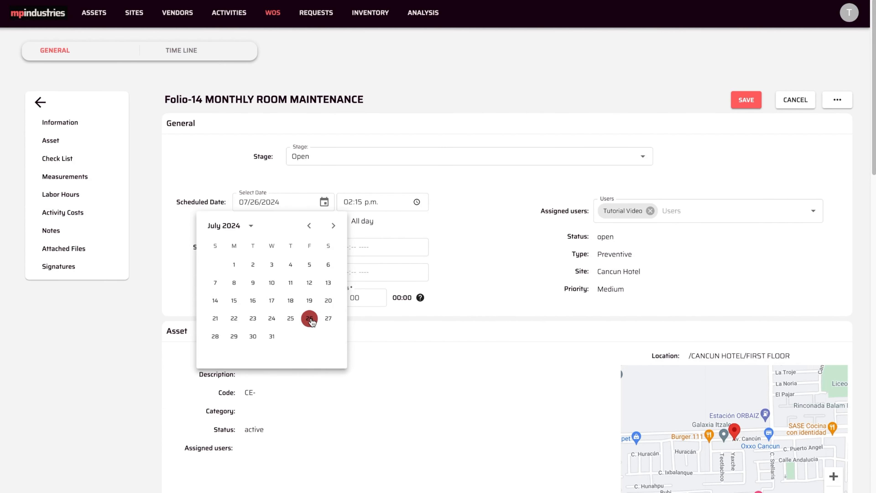
pyautogui.click(328, 318)
pyautogui.click(740, 104)
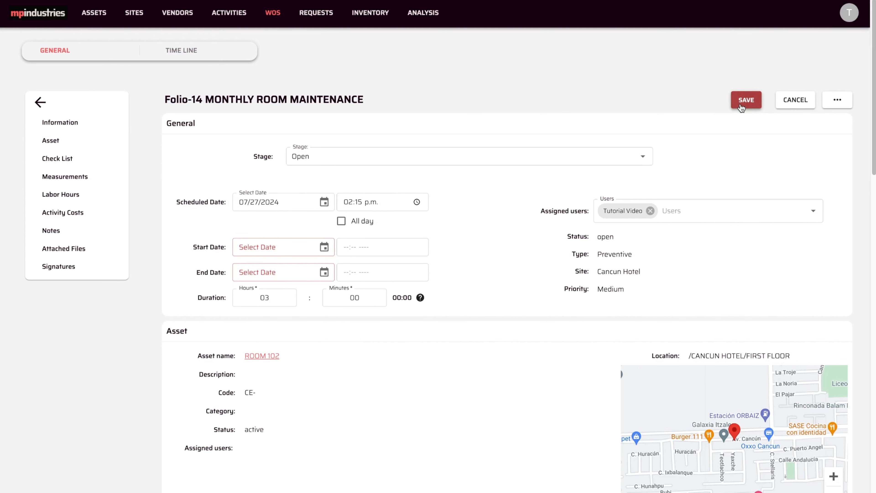
pyautogui.click(40, 102)
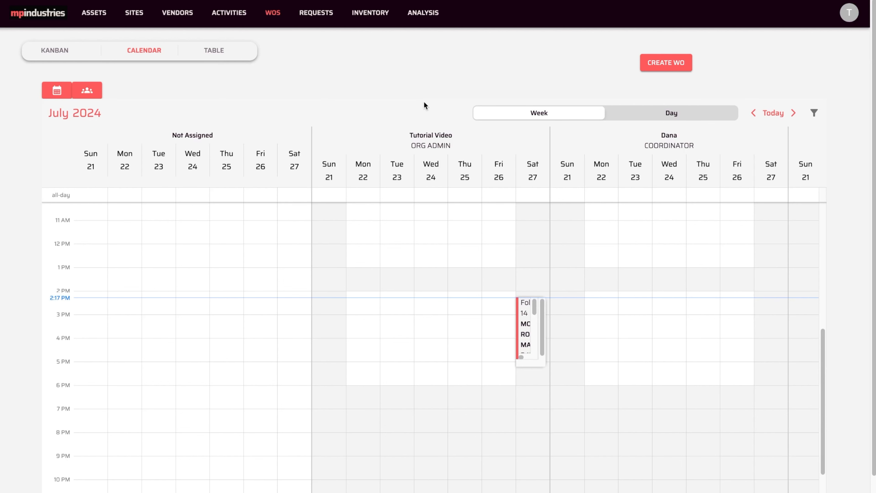
# - Switch to the work order table and open Labor scheduling from the actions
pyautogui.click(221, 52)
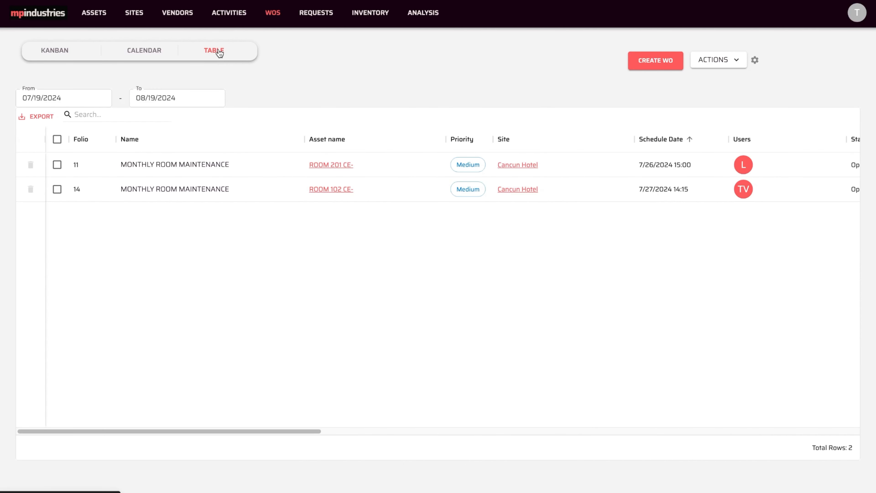
pyautogui.click(739, 65)
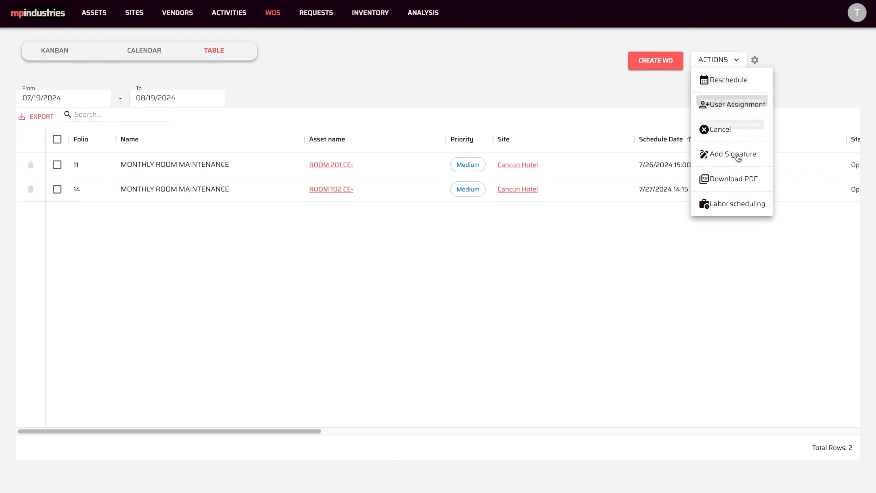
pyautogui.click(726, 204)
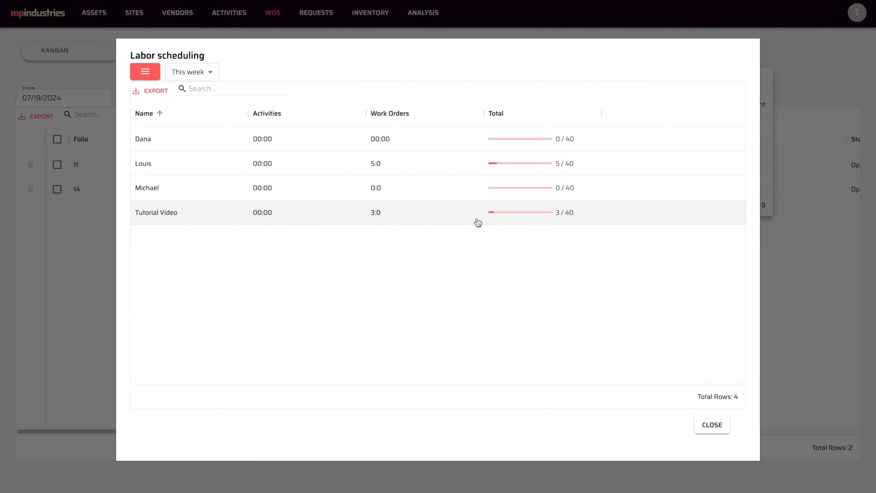
# - Compare labor scheduling totals for next week, this month, next month and this week
pyautogui.click(214, 76)
pyautogui.click(202, 109)
pyautogui.click(211, 73)
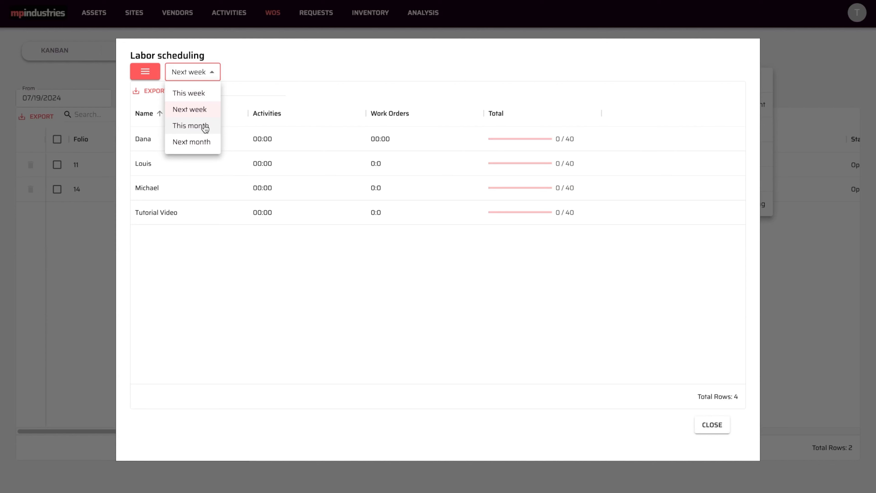
pyautogui.click(207, 125)
pyautogui.click(213, 73)
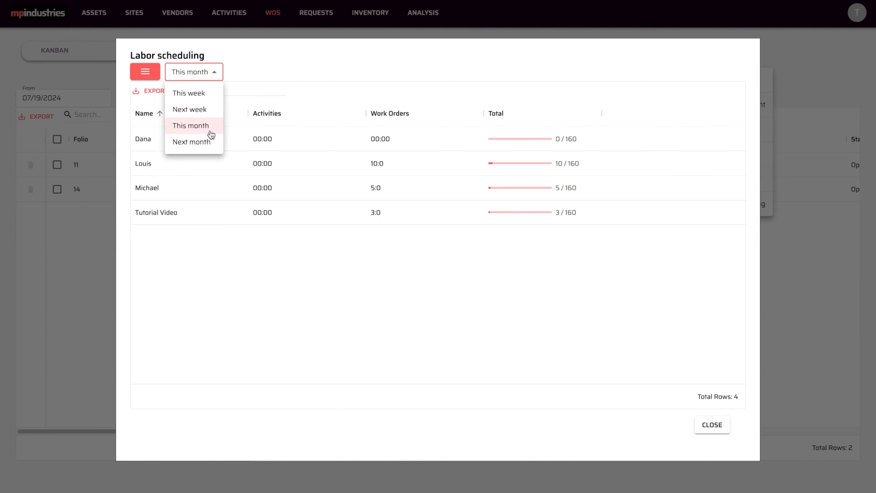
pyautogui.click(209, 145)
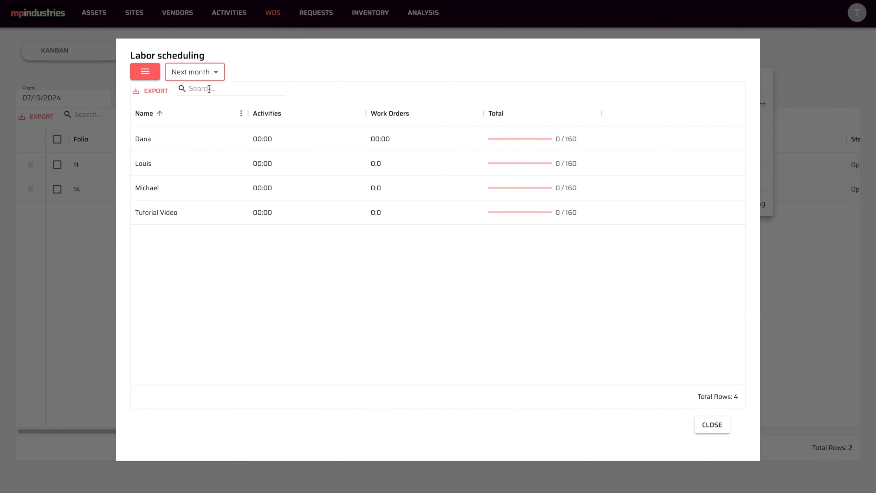
pyautogui.click(211, 72)
pyautogui.click(200, 91)
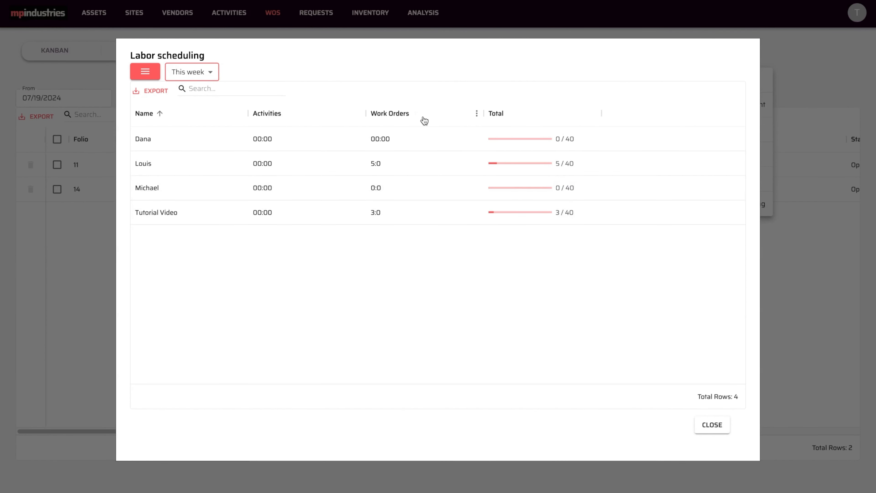
# - Open the export options, then close the labor scheduling dialog and actions list
pyautogui.click(156, 92)
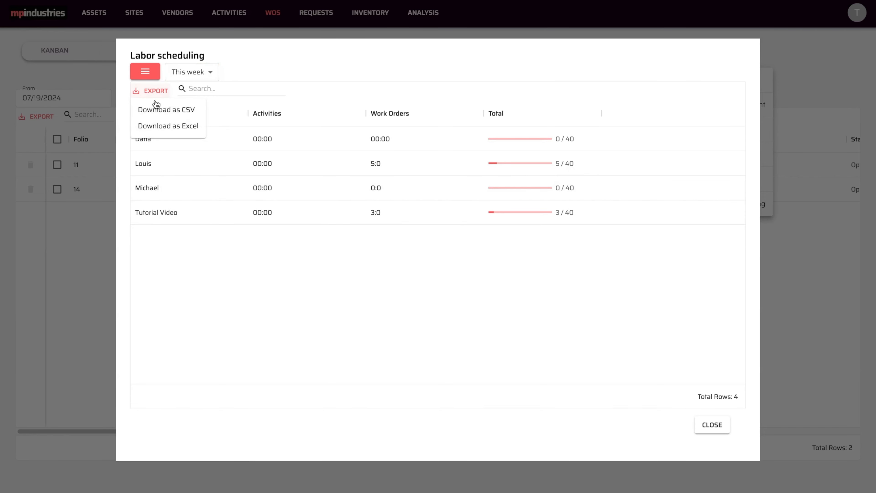
pyautogui.click(712, 425)
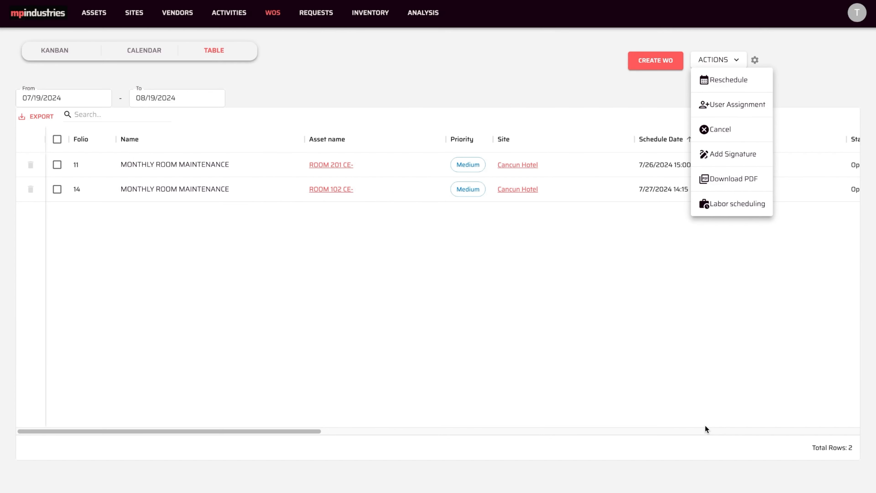
pyautogui.click(506, 82)
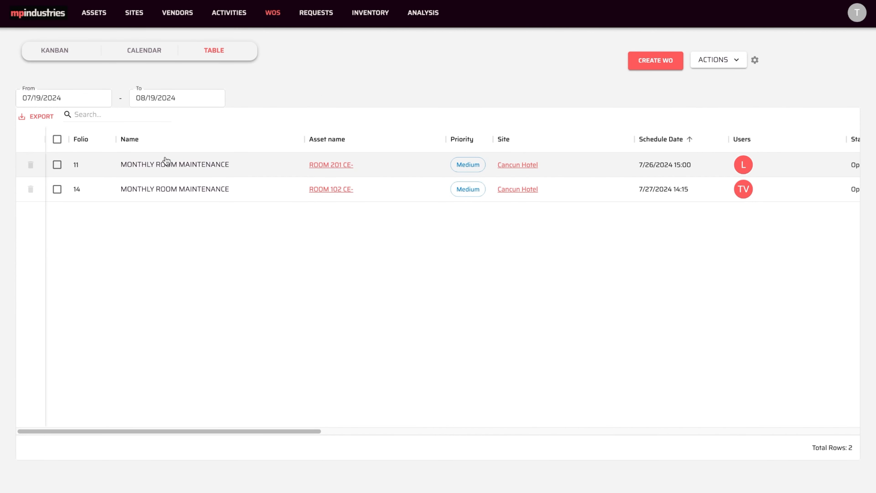
# - Open work order Folio-11 and start adding labor hours, choosing a labor cost type
pyautogui.click(163, 167)
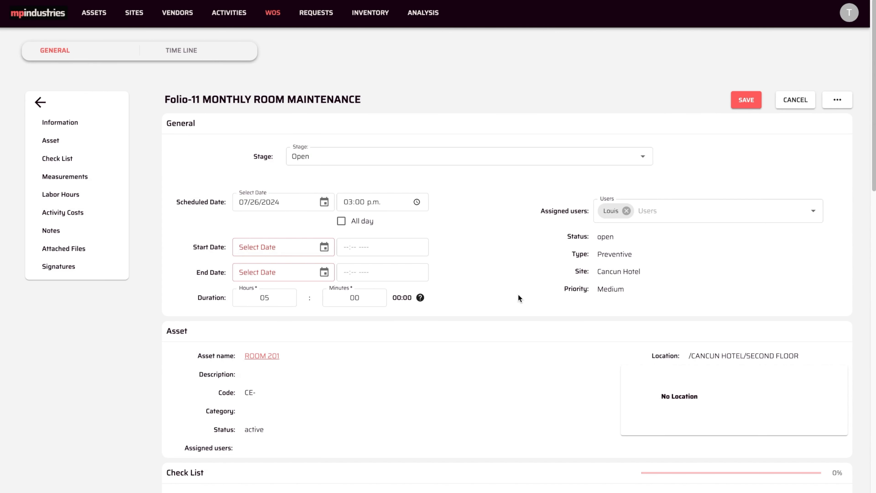
pyautogui.scroll(-3, 518, 295)
pyautogui.scroll(-8, 519, 298)
pyautogui.click(823, 327)
pyautogui.click(544, 253)
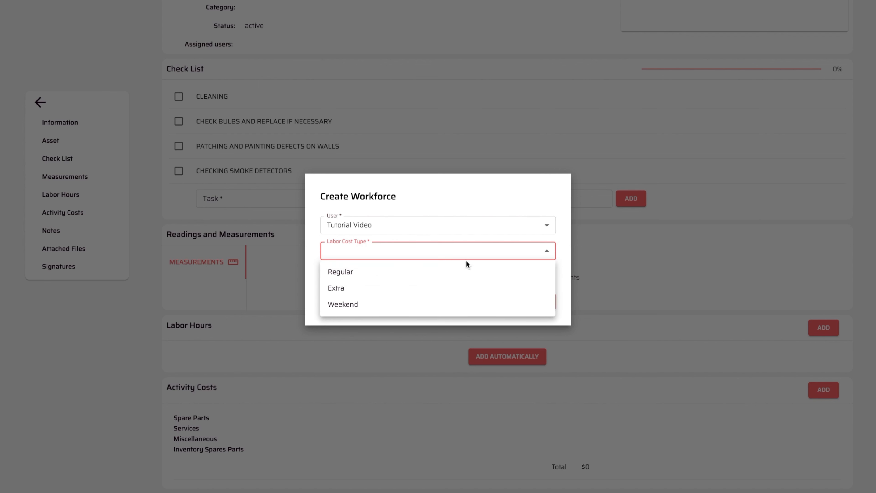